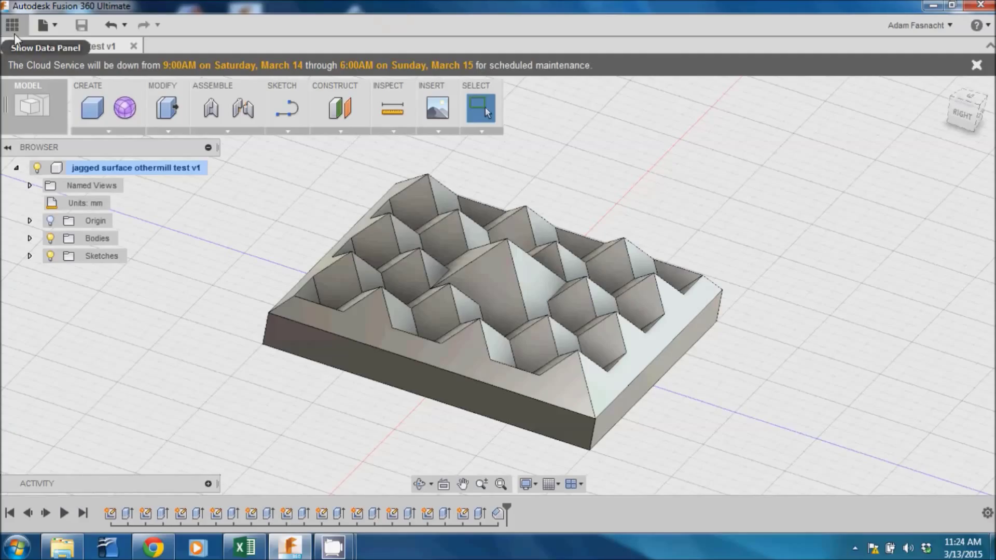
- Switch to CAM and create a setup oriented by Z axis/plane & X axis, with a model edge as Z
click(29, 103)
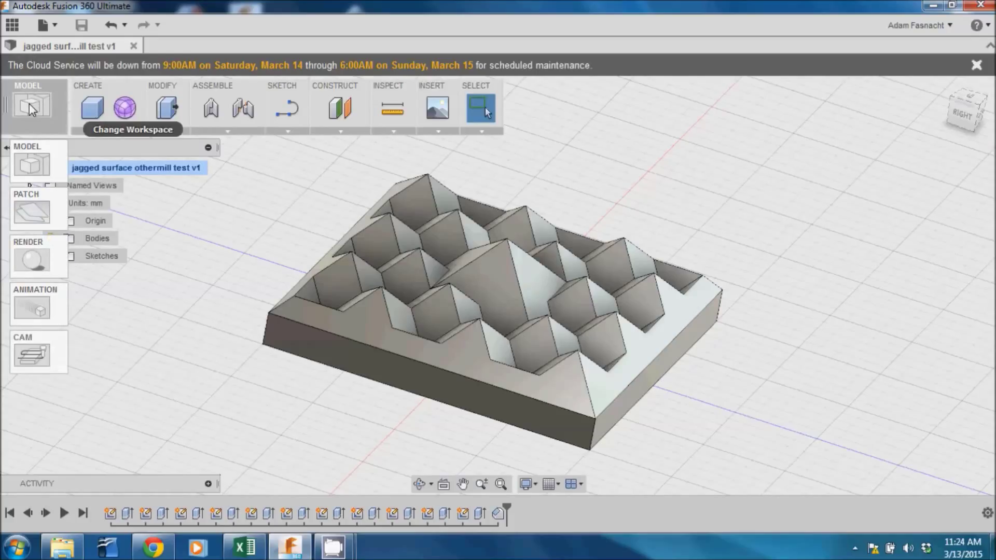
click(33, 344)
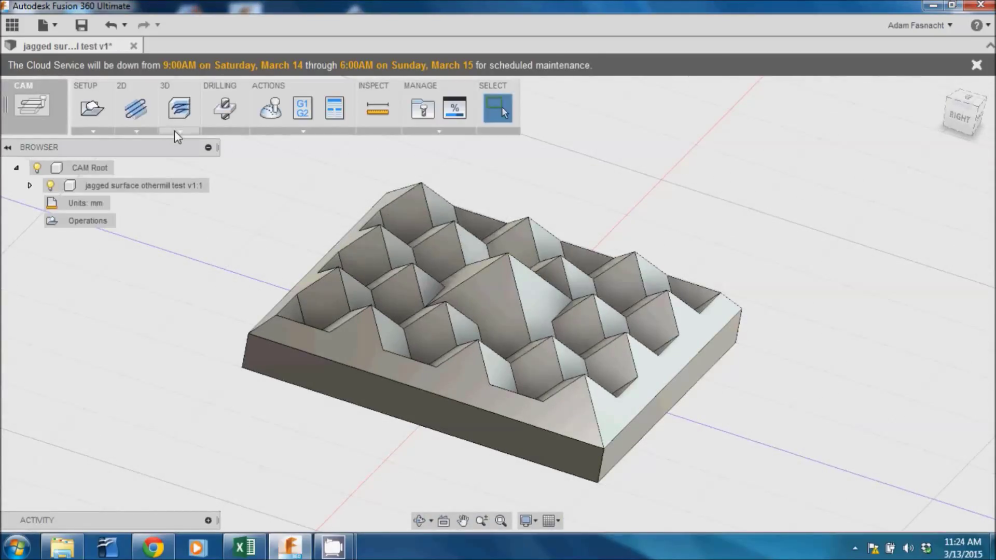
click(93, 109)
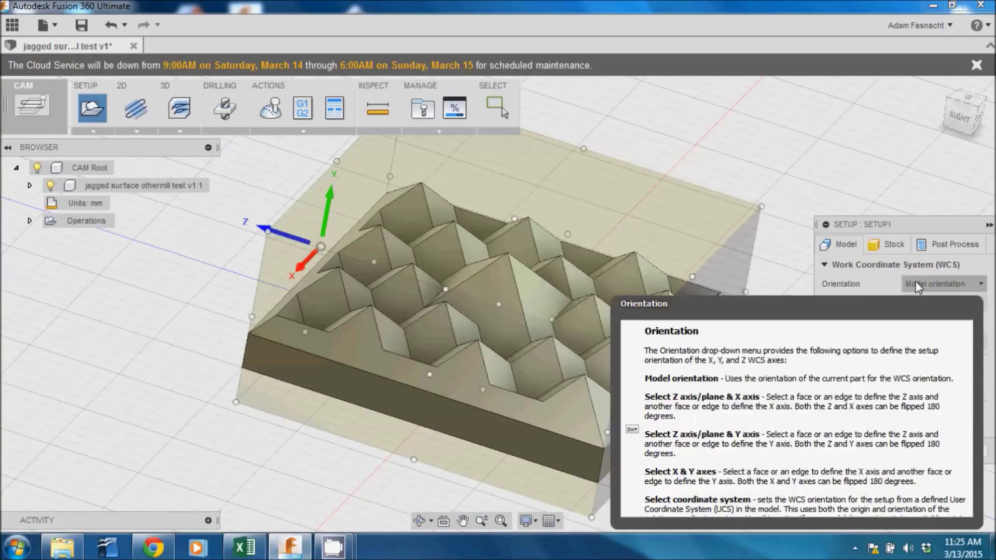
click(918, 287)
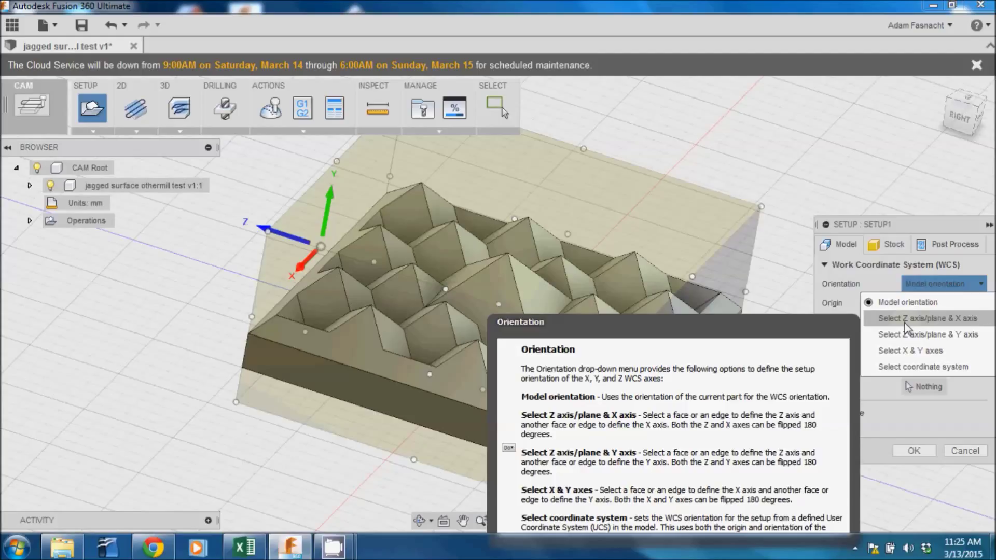
click(905, 319)
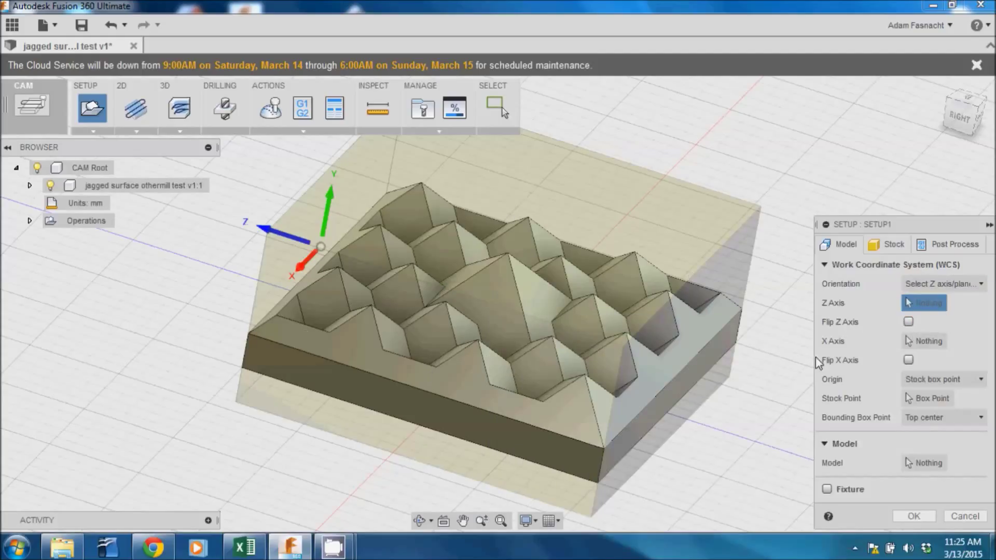
click(599, 469)
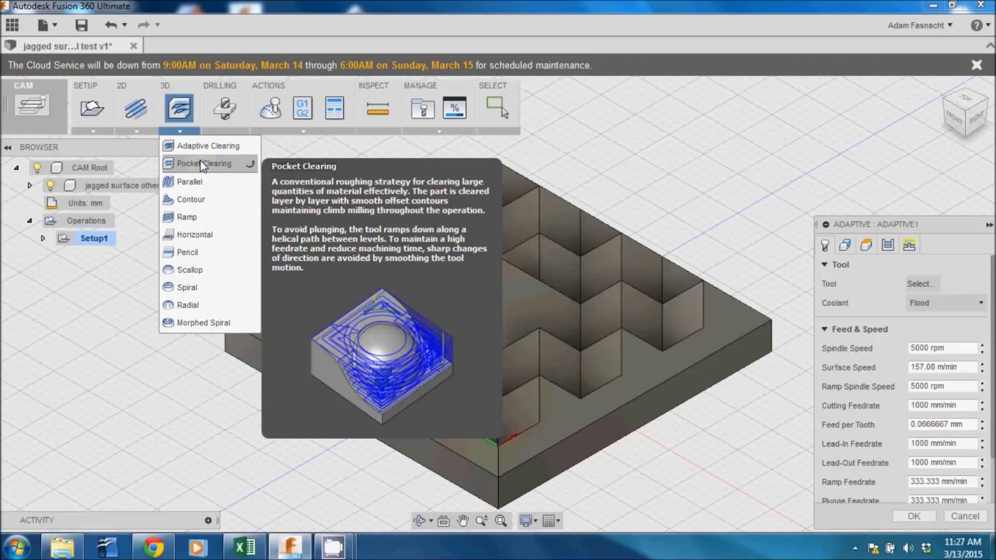
- Start a Pocket Clearing operation and open the Select Tool library
click(201, 163)
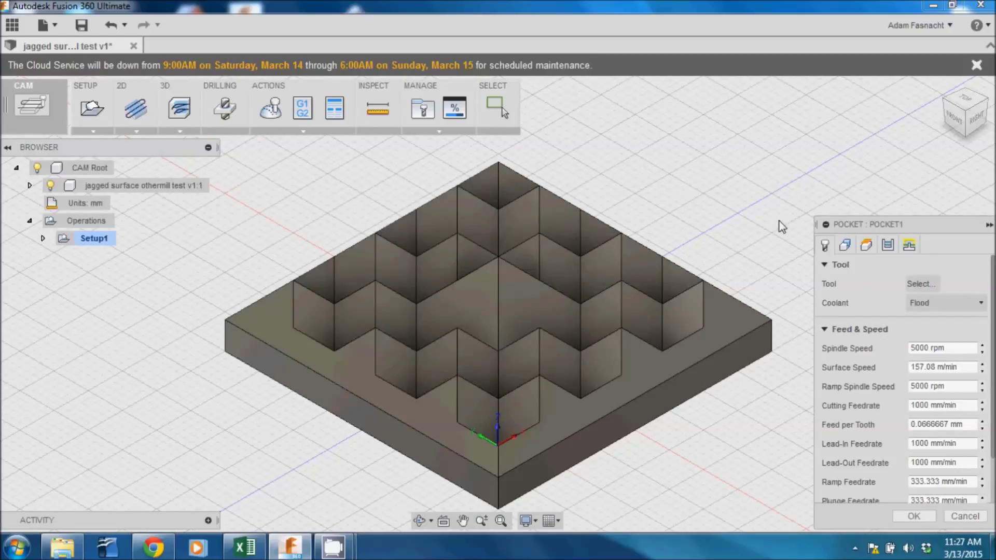
click(923, 284)
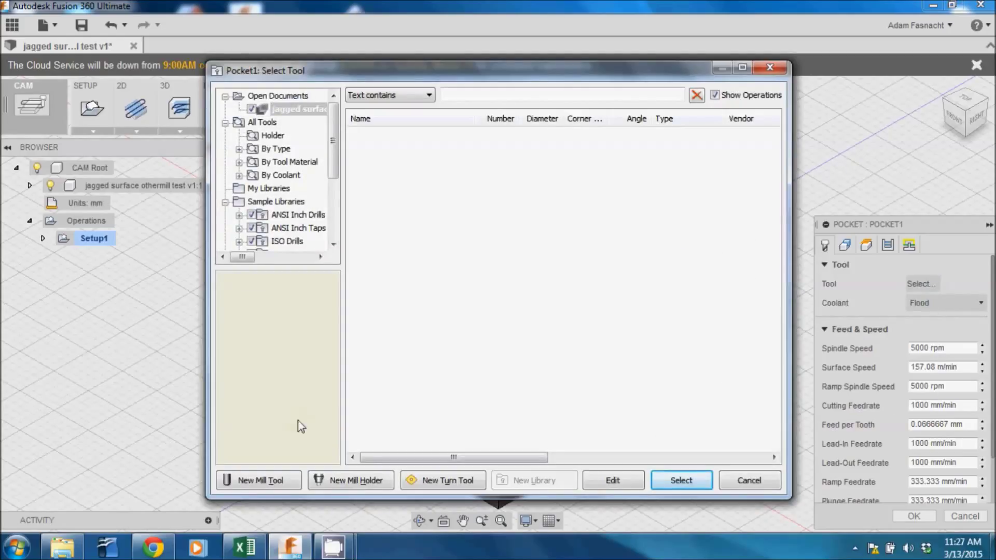
- Create a new mill tool with coolant disabled and review its cutter, shaft and holder geometry
click(262, 482)
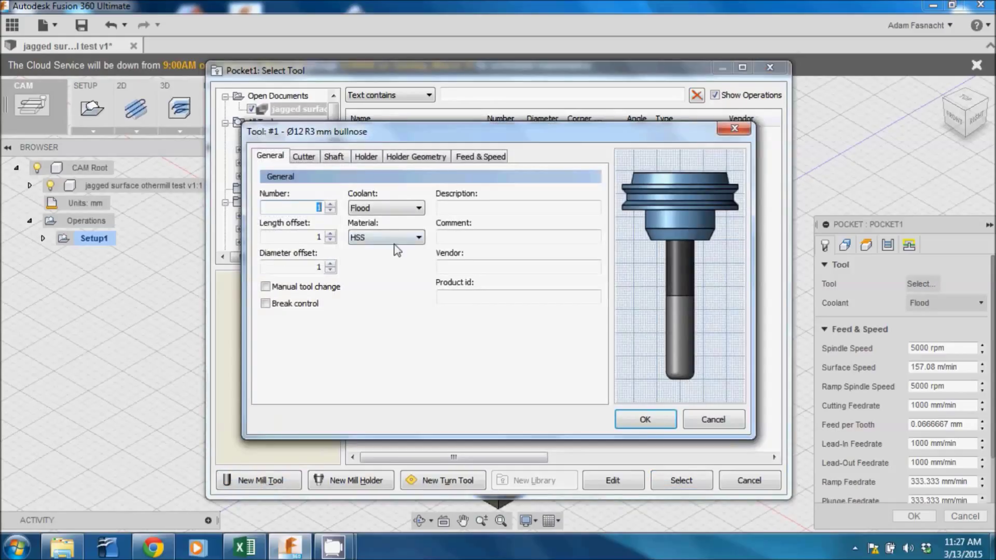
click(374, 209)
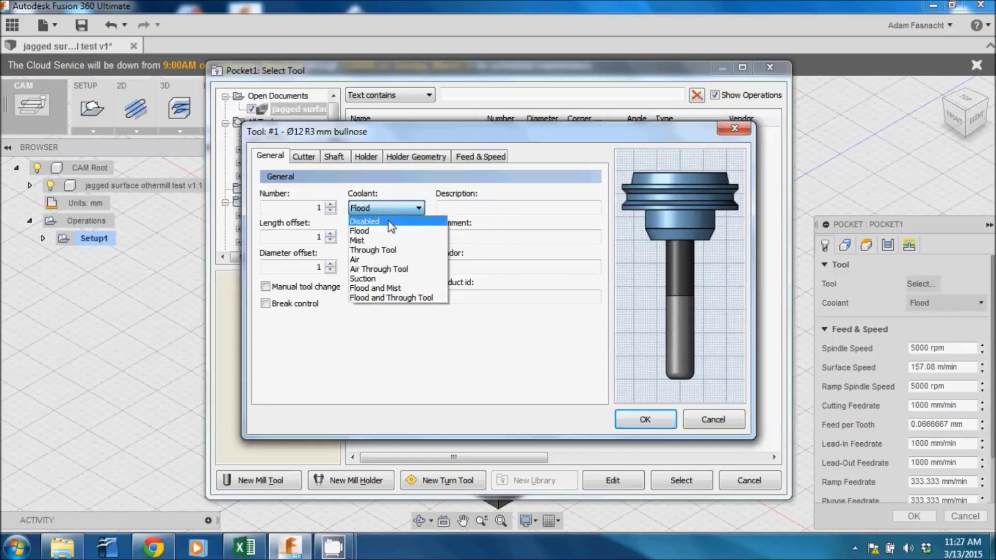
click(391, 223)
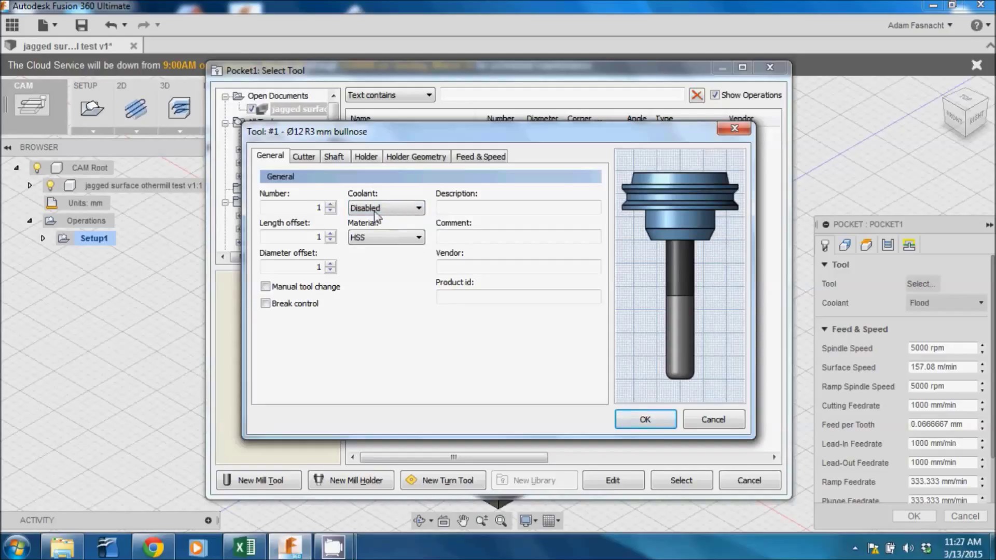
click(308, 156)
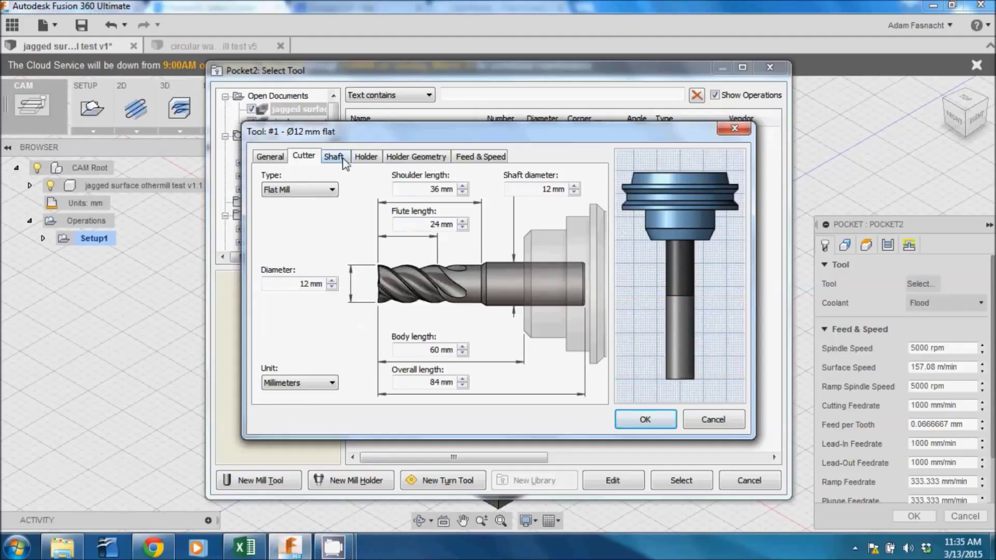
click(341, 158)
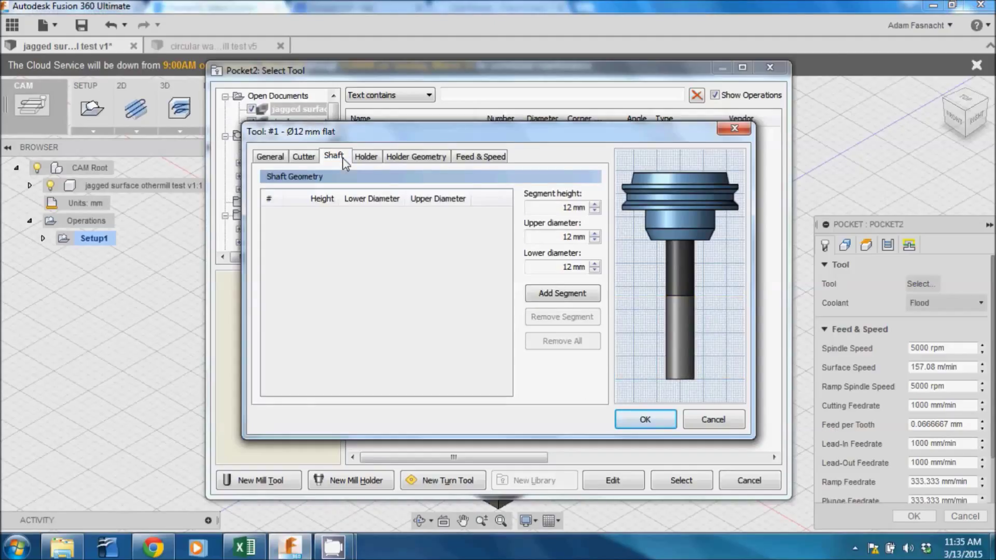
click(369, 157)
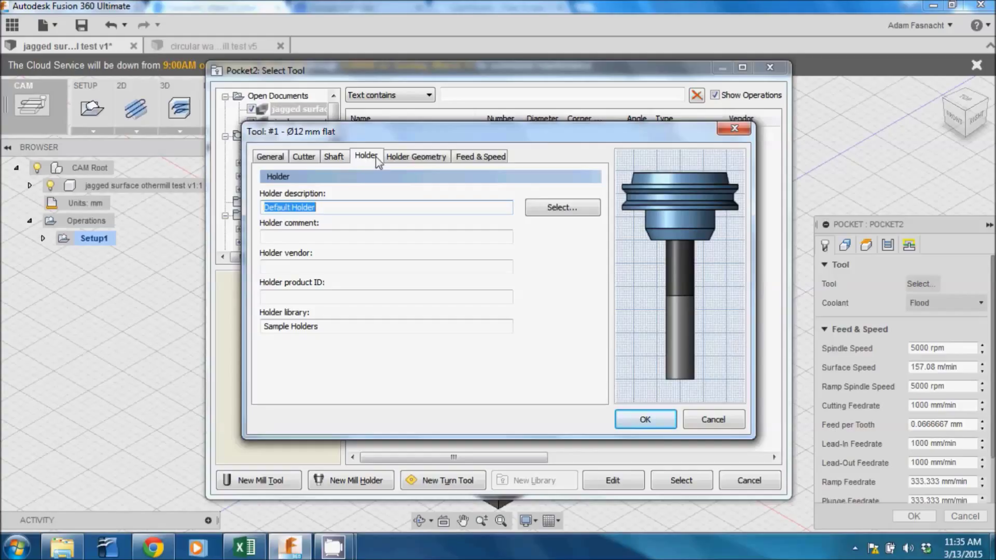
click(415, 157)
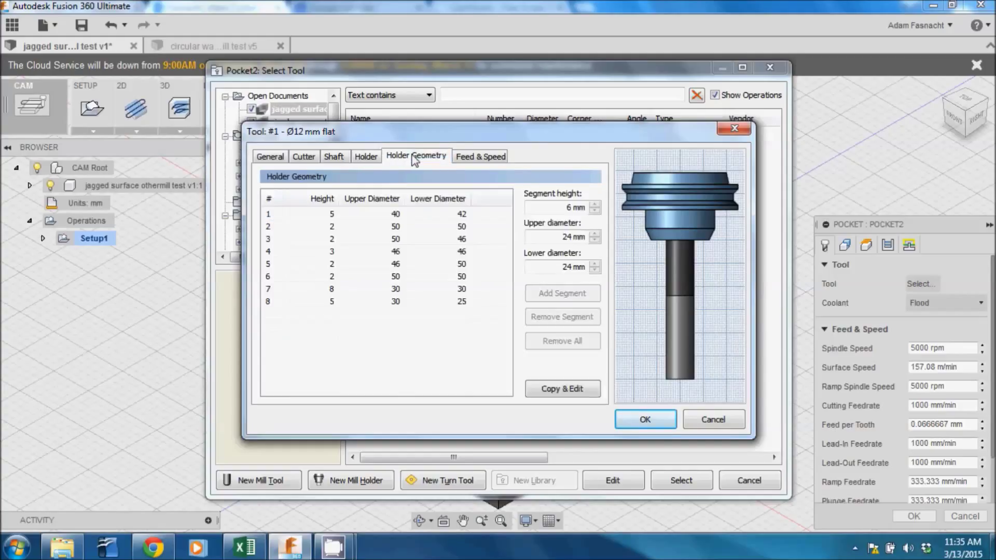
- Set a 500 mm/min cutting feedrate, save the tool, and reopen the Ø0.8 mm flat tool
click(479, 156)
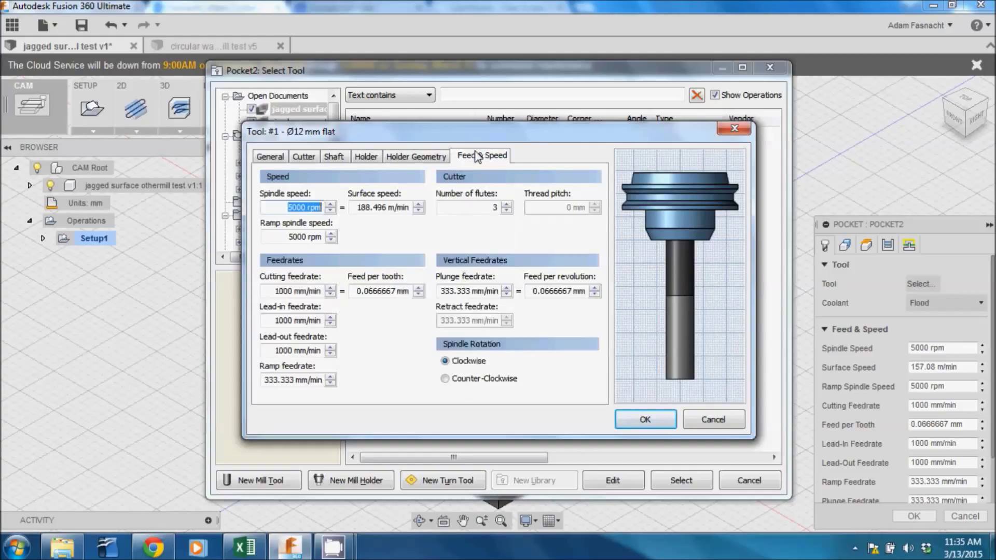
double_click(285, 294)
text(500)
key(Tab)
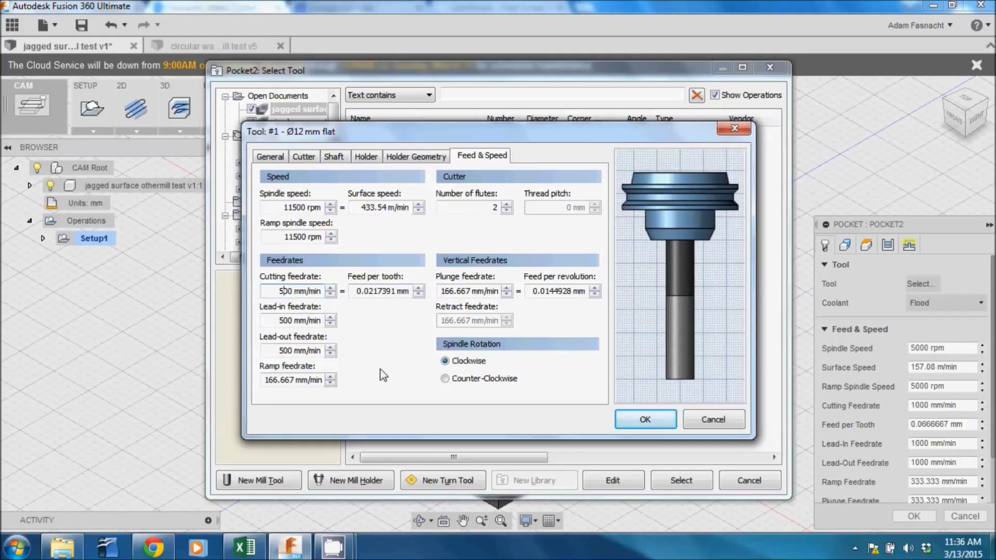
click(645, 419)
double_click(415, 134)
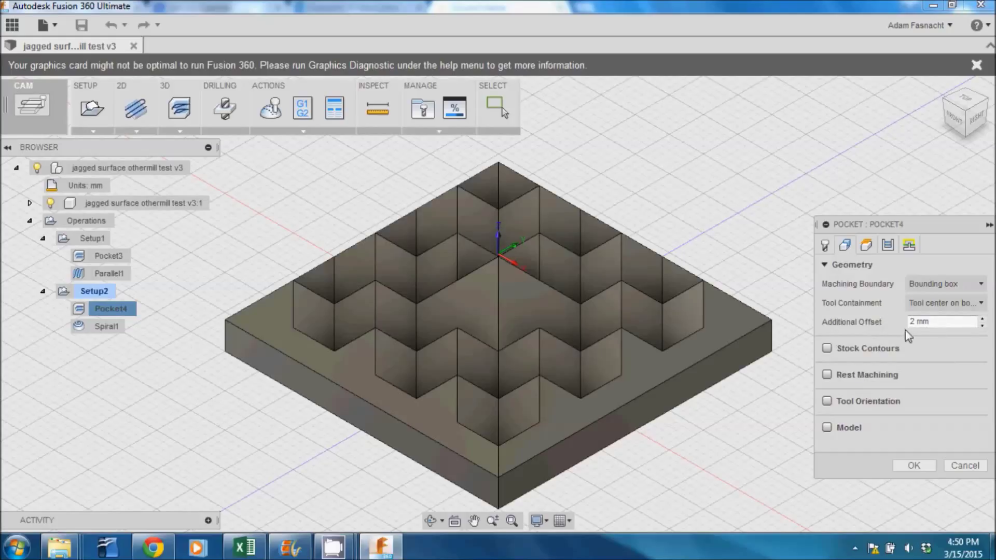
- Review Pocket4's clearance and retract height settings
click(867, 245)
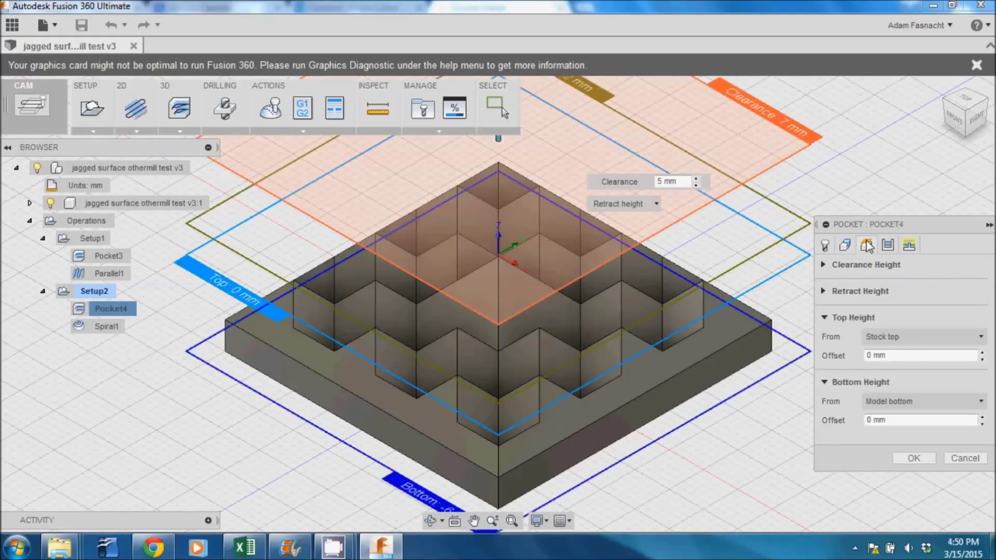
click(823, 265)
click(825, 330)
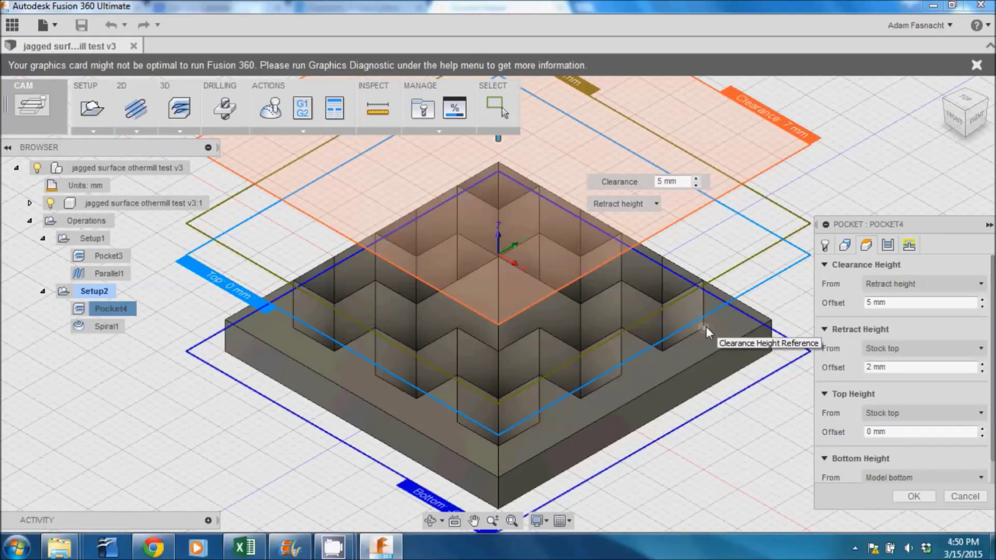
- Turn on manual stepover in Pocket4's passes and accept the pocket settings
click(889, 246)
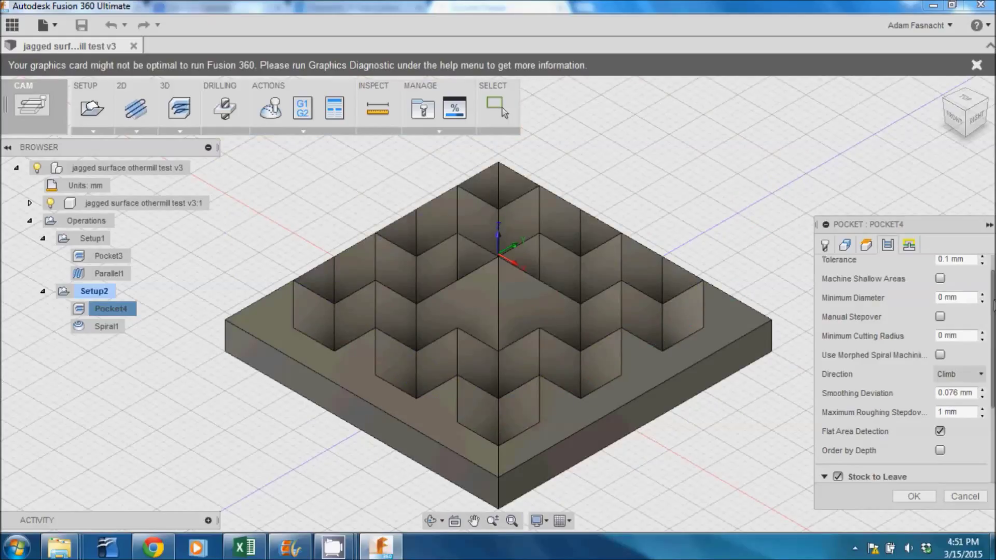
scroll(903, 369, up, 1)
drag(993, 283, 993, 299)
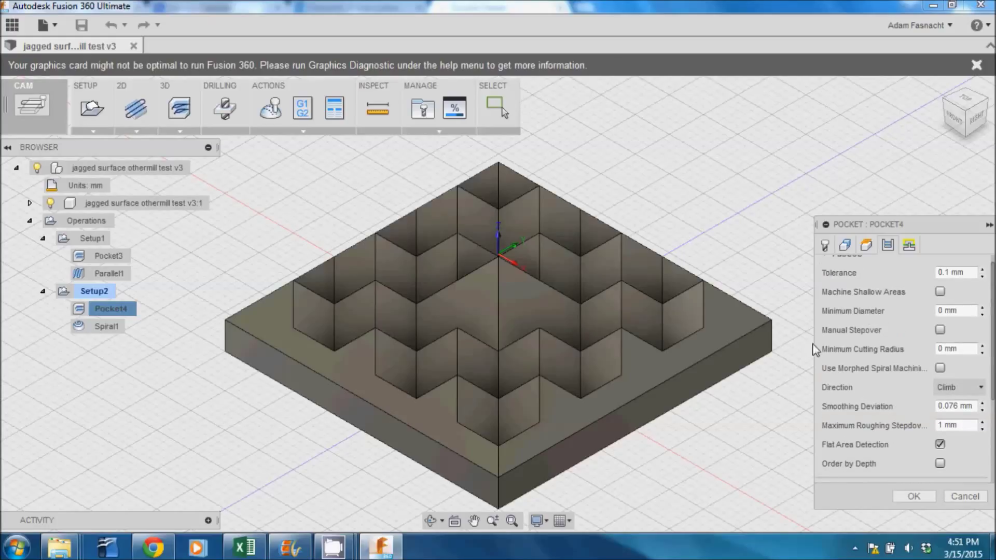
click(940, 331)
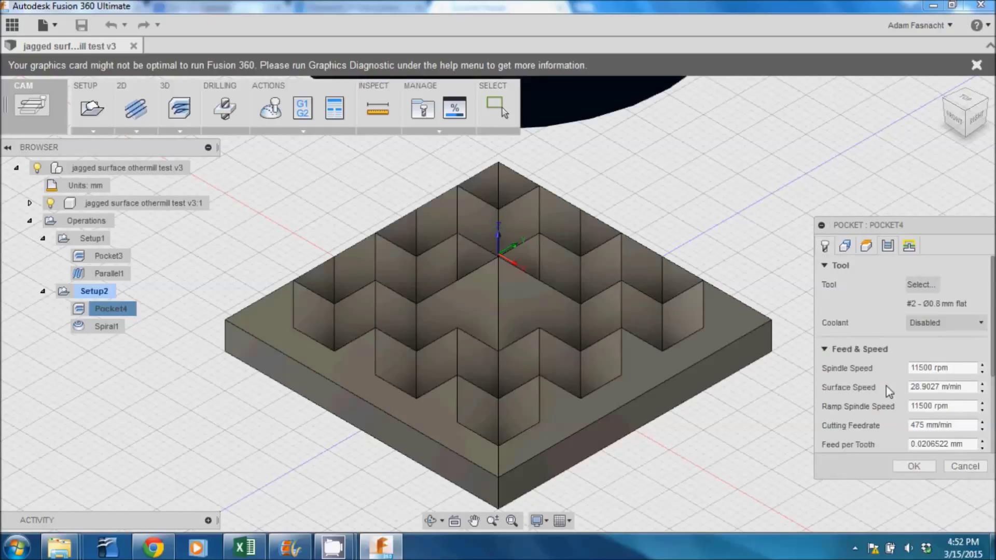
click(913, 467)
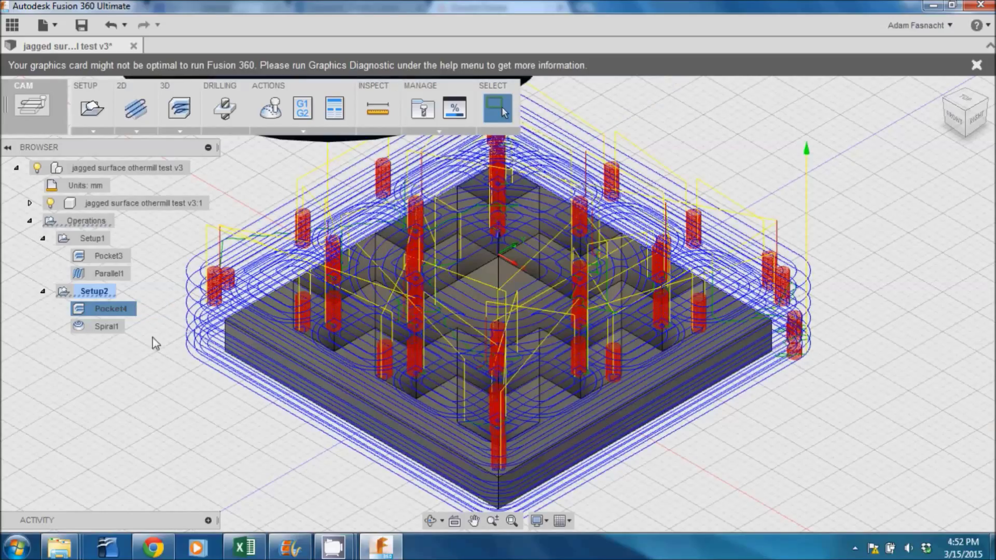
- Simulate the Pocket4 toolpath and scrub the playback to the cut result
click(270, 115)
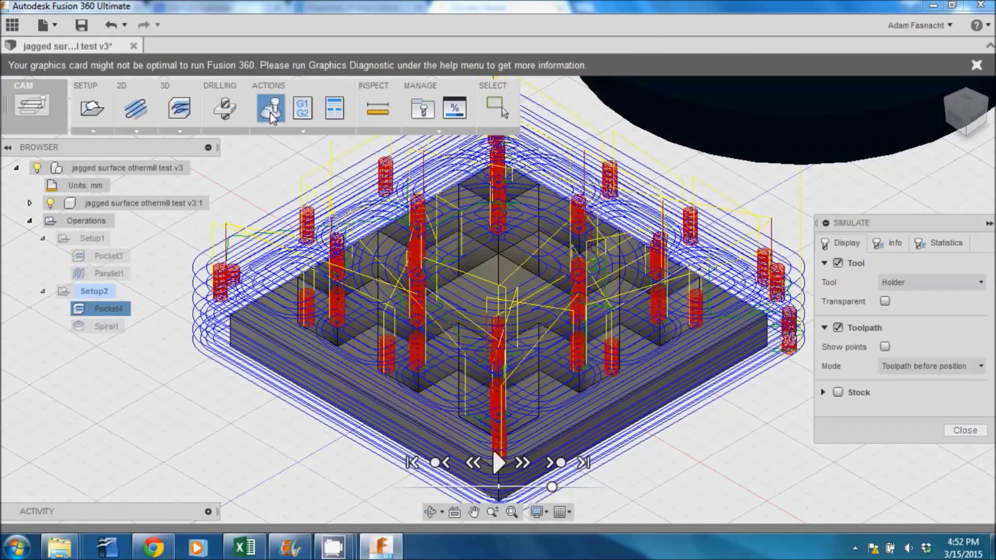
click(501, 462)
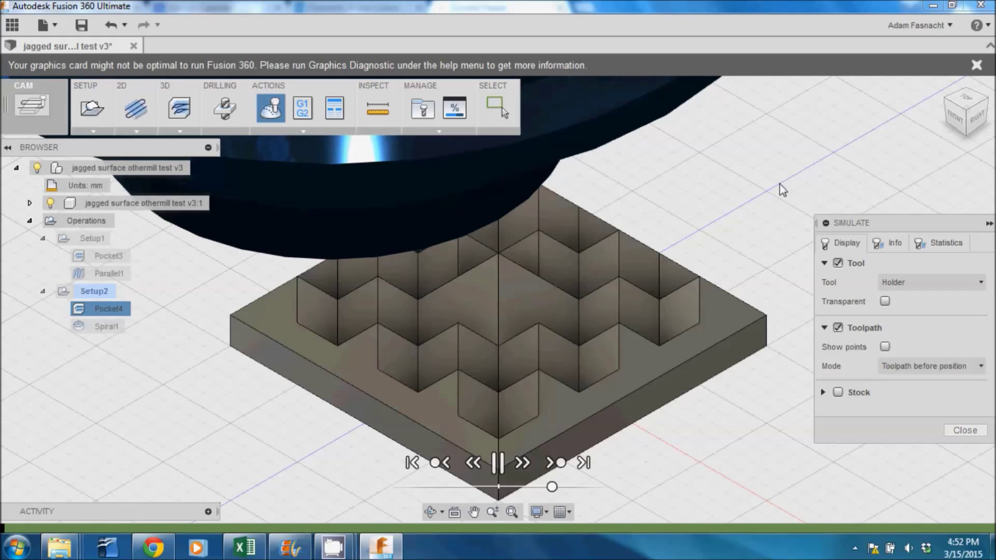
drag(552, 487, 596, 488)
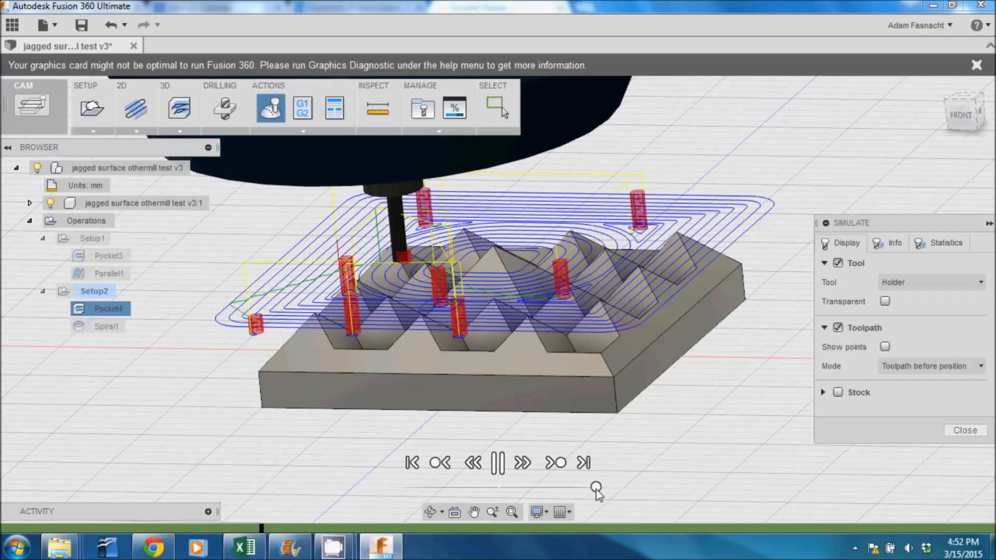
drag(596, 488, 571, 487)
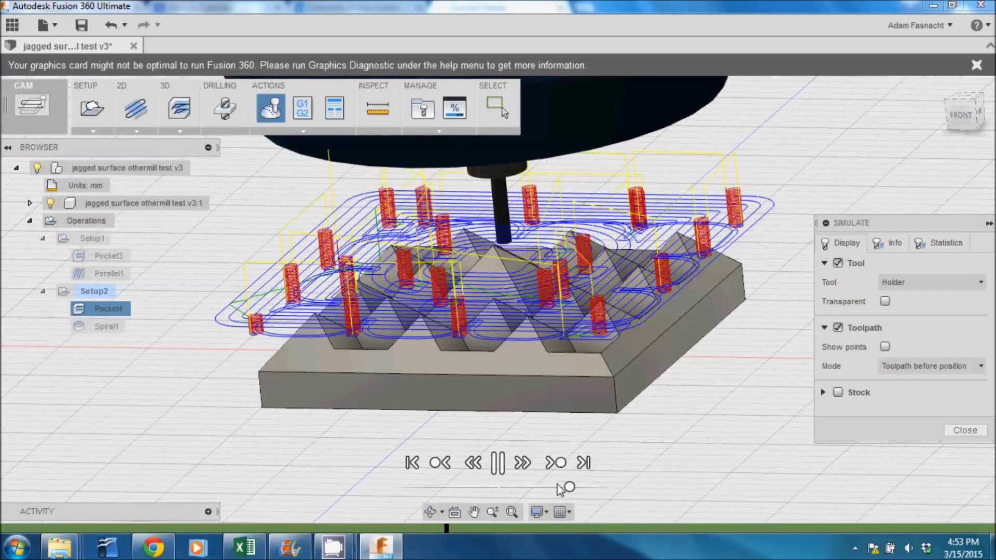
- Close the simulation, show the Spiral1 toolpath, and open its settings for editing
click(951, 431)
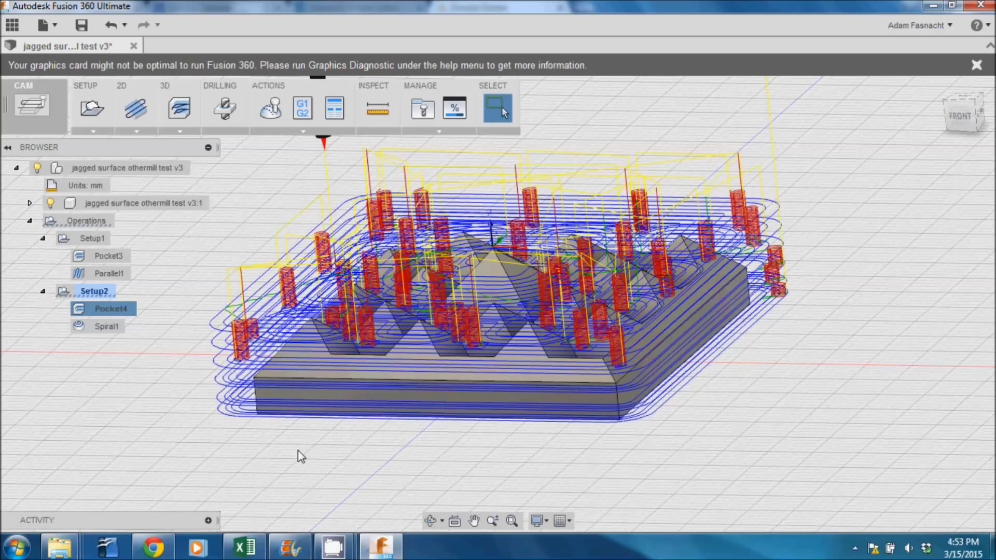
click(113, 327)
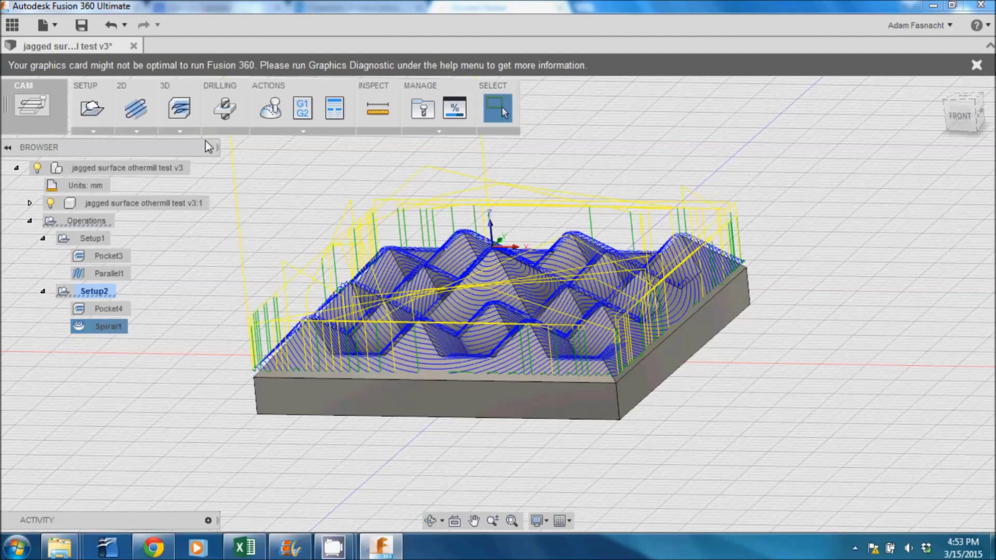
click(190, 130)
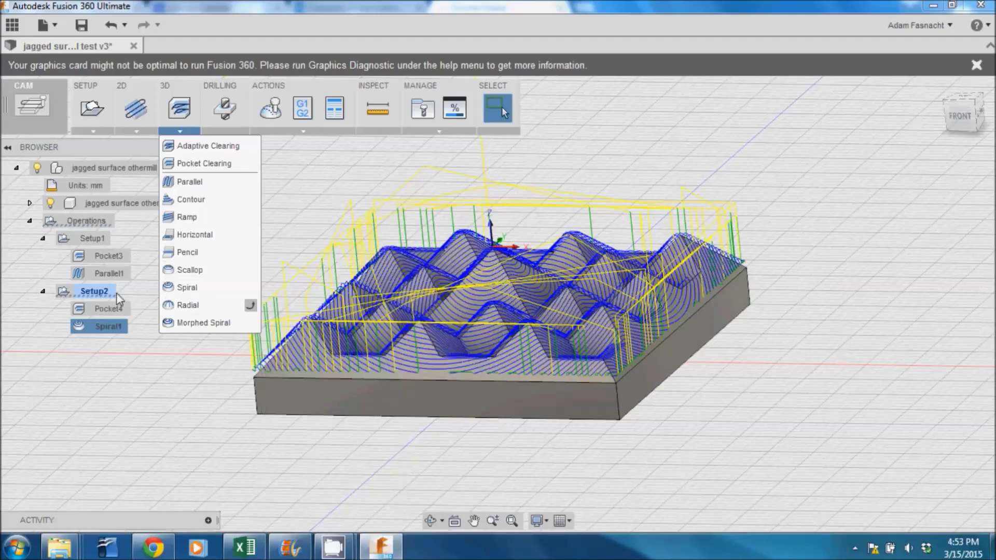
double_click(109, 327)
- Review Spiral1's geometry, clearance and retract heights, and passes, then accept it
click(846, 246)
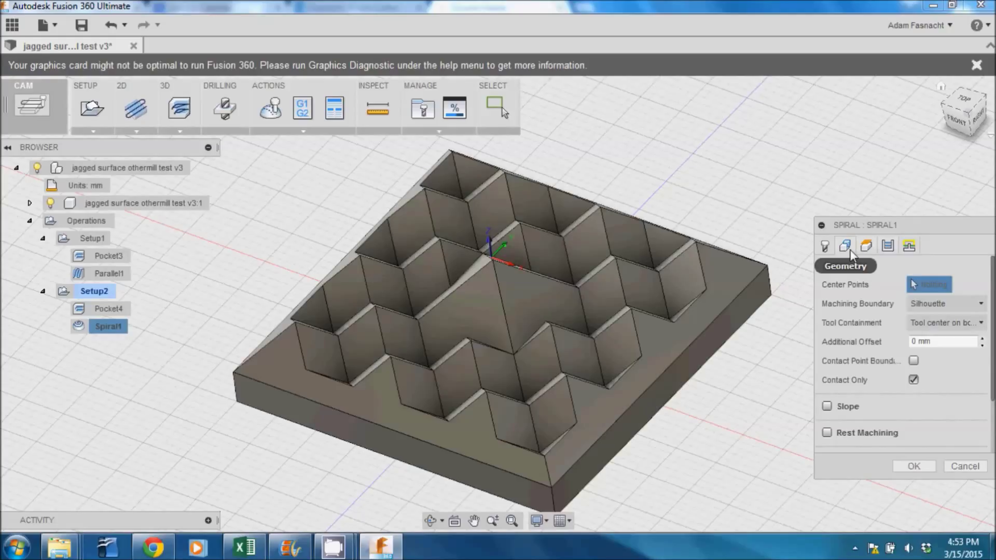
click(865, 247)
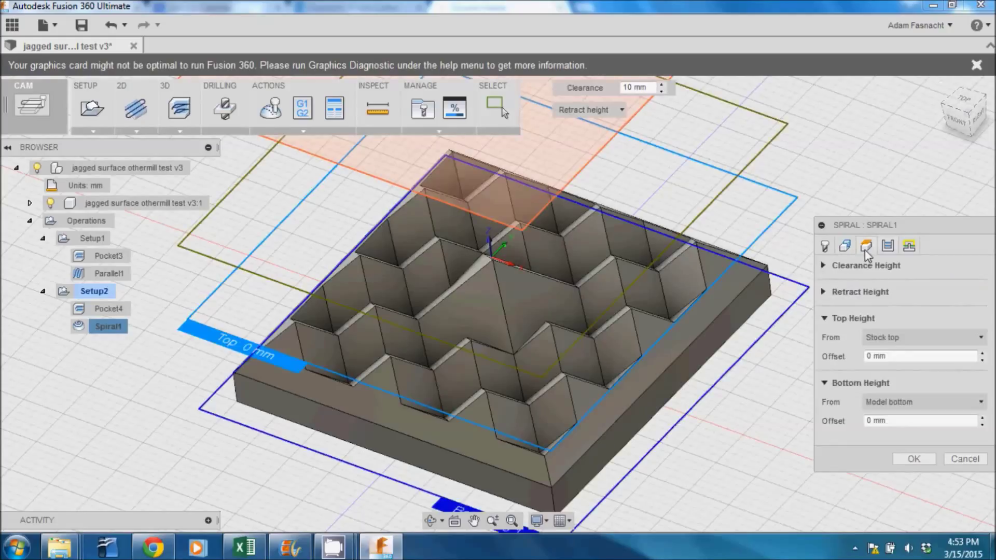
click(839, 266)
click(826, 336)
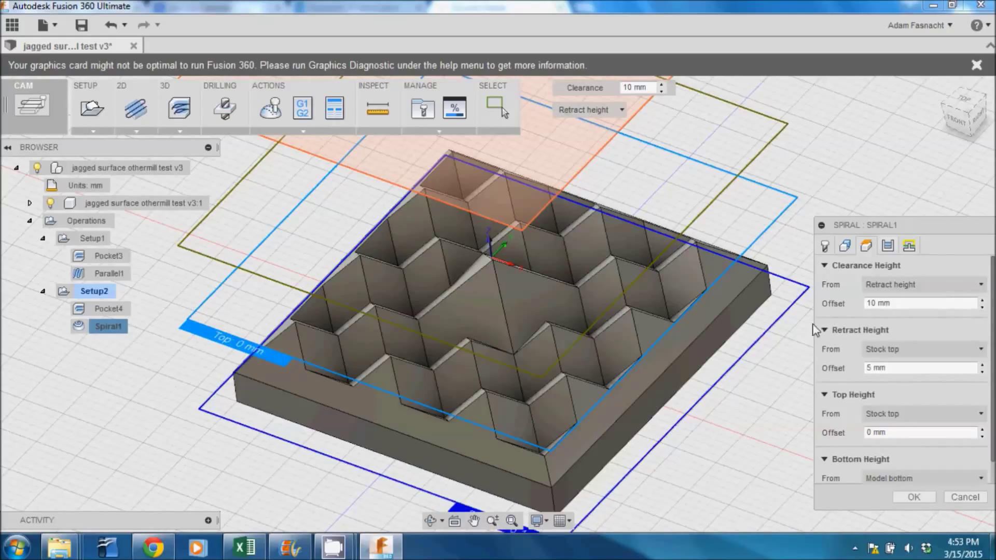
click(827, 331)
click(827, 267)
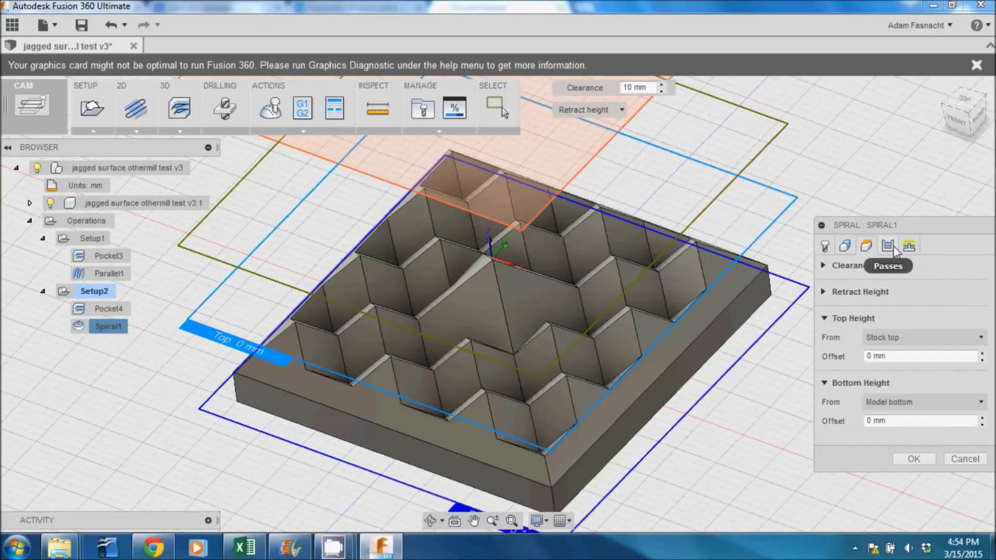
click(893, 252)
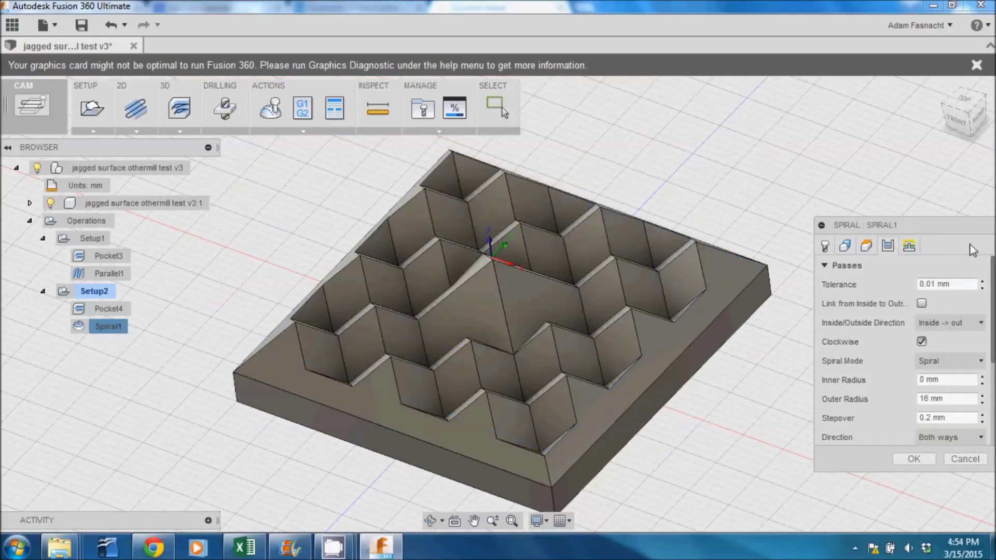
drag(992, 320, 992, 362)
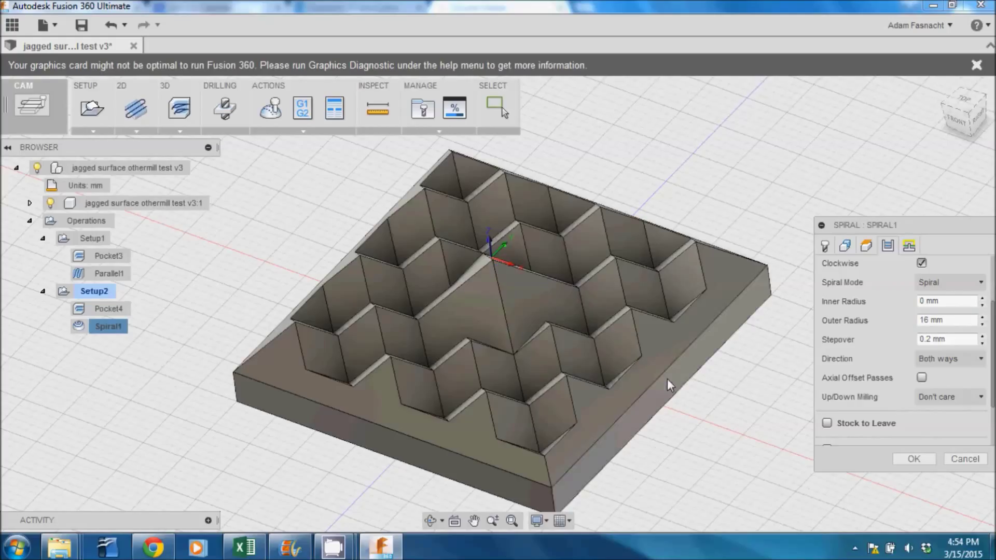
click(912, 460)
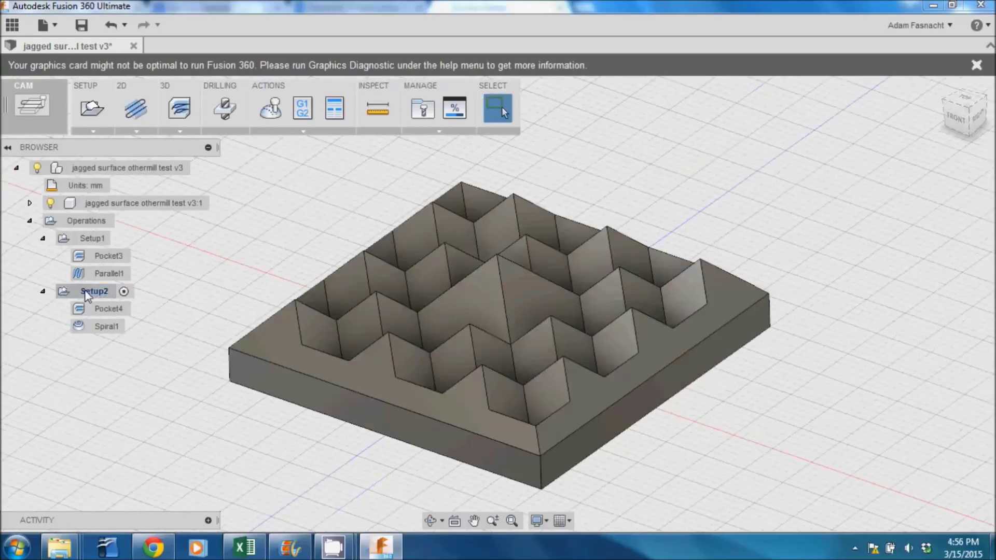
- Post process Setup2, resetting the post folder and selecting the othermill.cps post
right_click(86, 294)
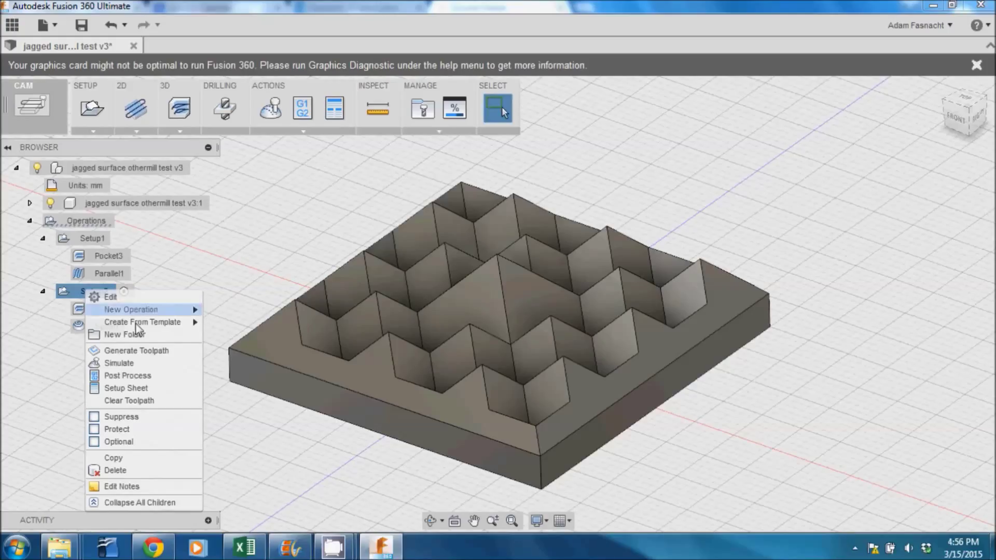
click(130, 376)
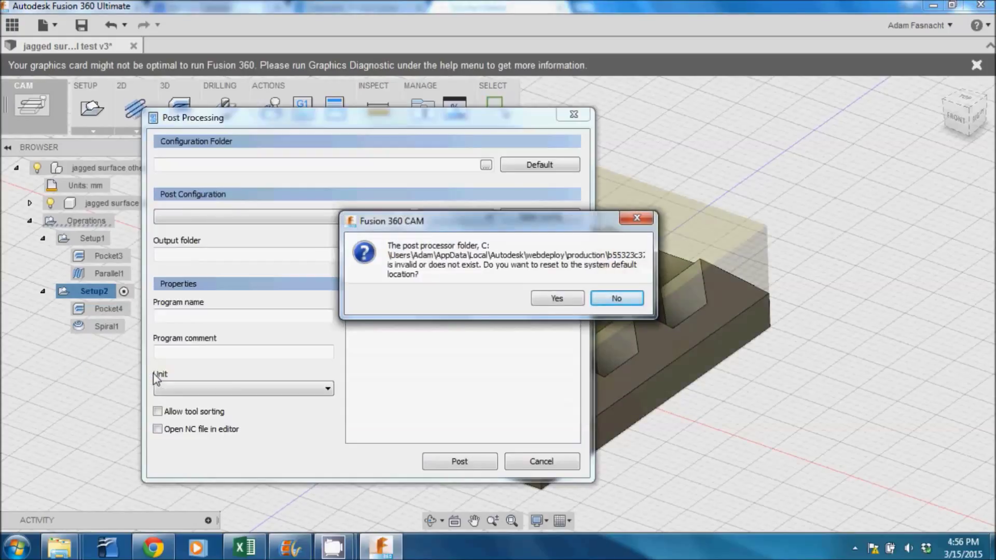
click(570, 299)
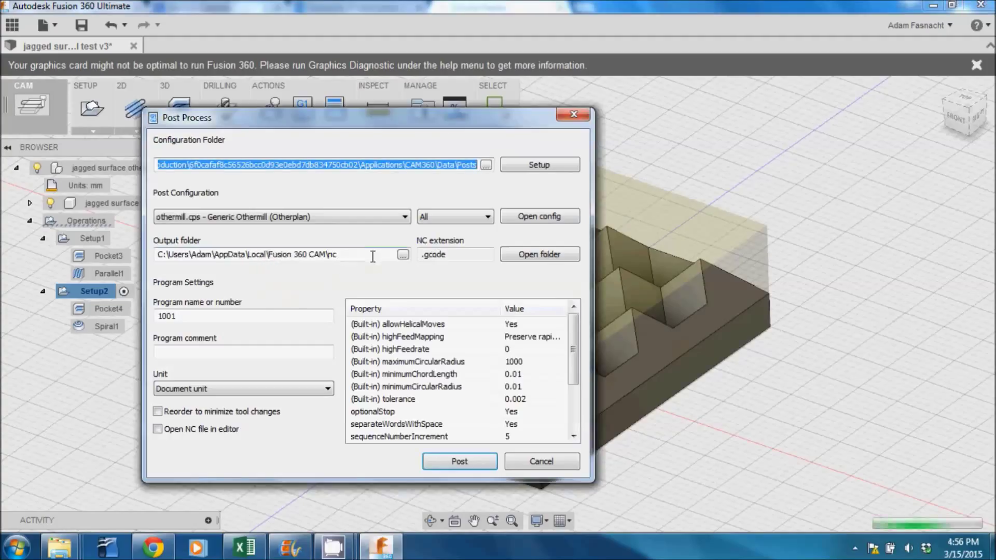
click(395, 219)
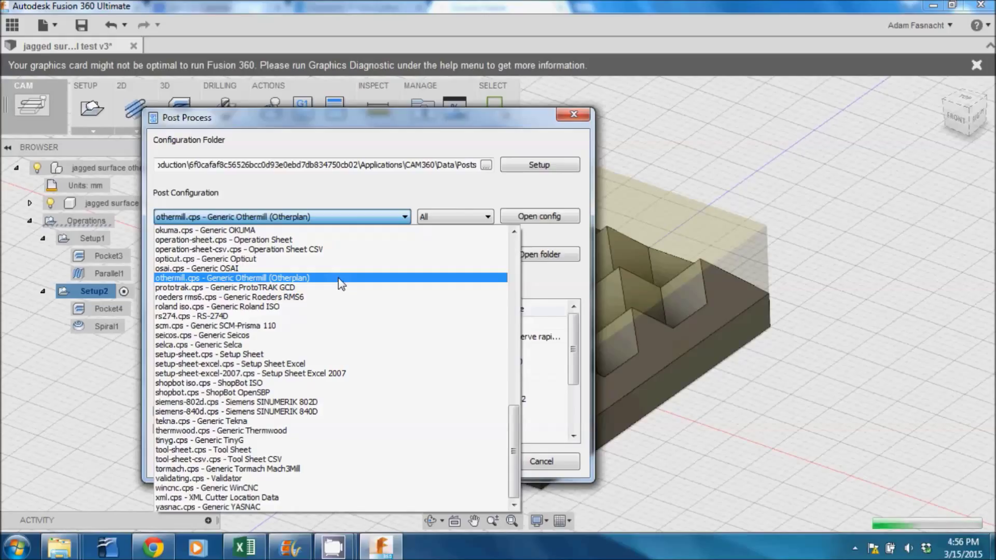
click(367, 180)
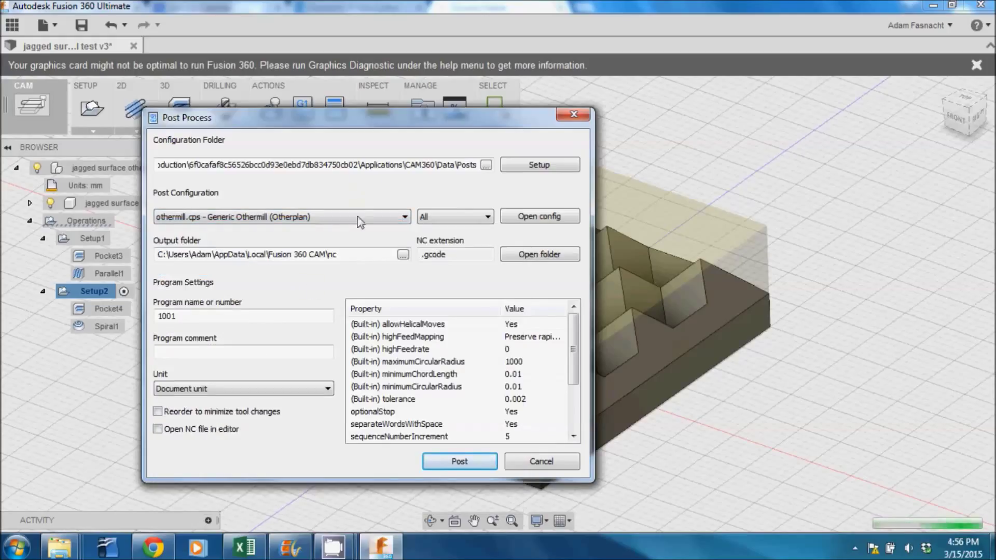
- Set the output folder to Othermill, post the G-code, and bring Otherplan forward
click(403, 254)
click(189, 285)
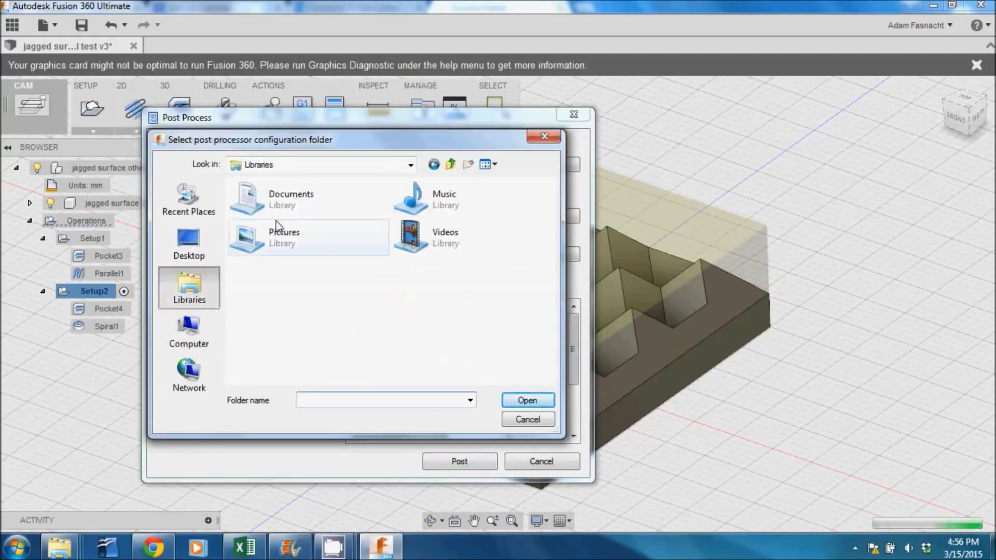
double_click(229, 197)
double_click(266, 218)
click(434, 165)
scroll(387, 280, down, 3)
click(497, 221)
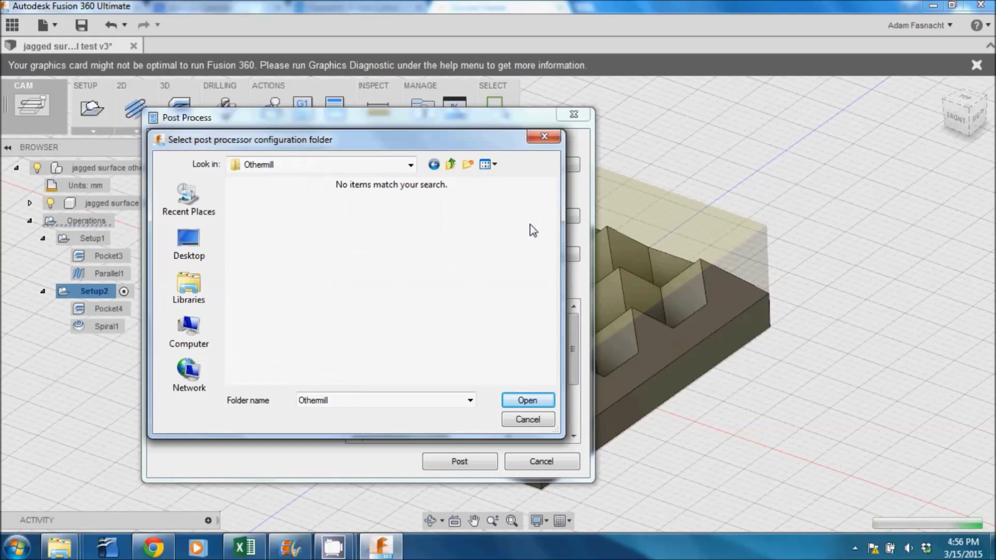
click(527, 400)
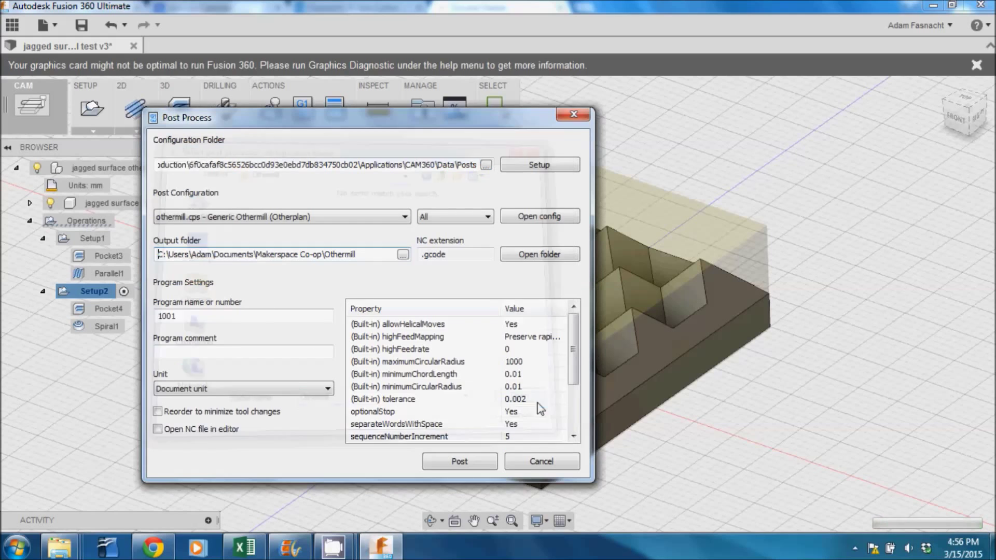
click(458, 462)
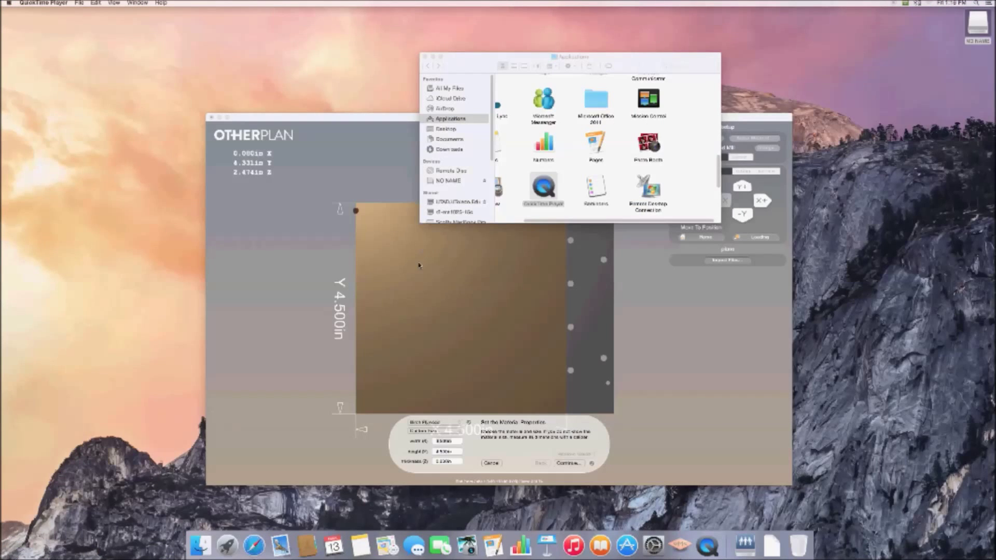
click(420, 270)
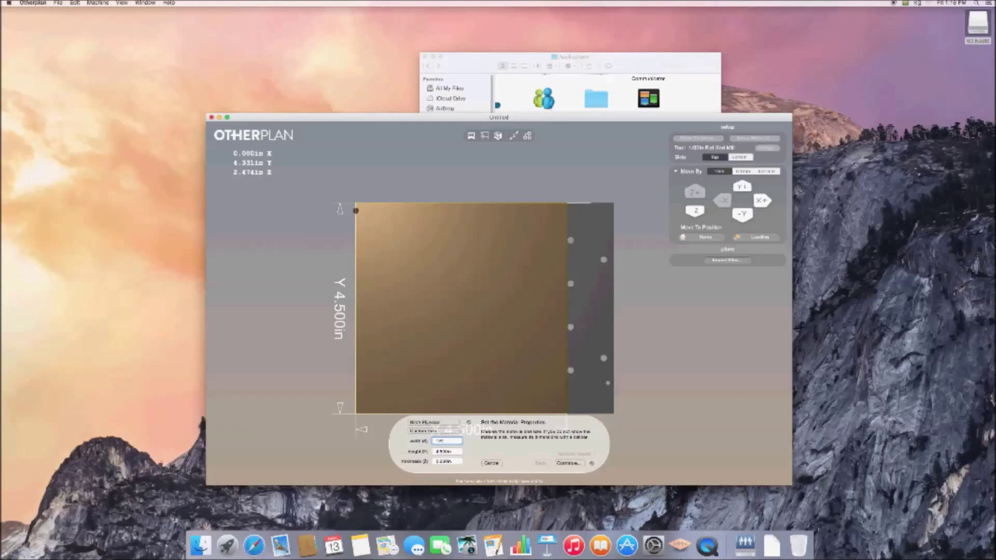
- Set the material to 4.882 in wide, 1.354 in high, 0.34 in thick, then open the NO NAME drive
text(8)
key(Tab)
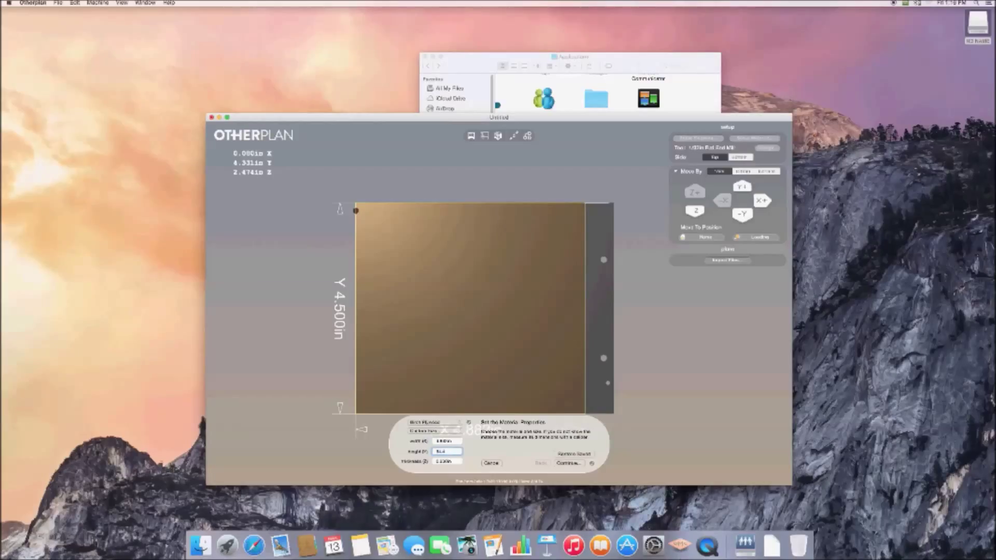
key(Tab)
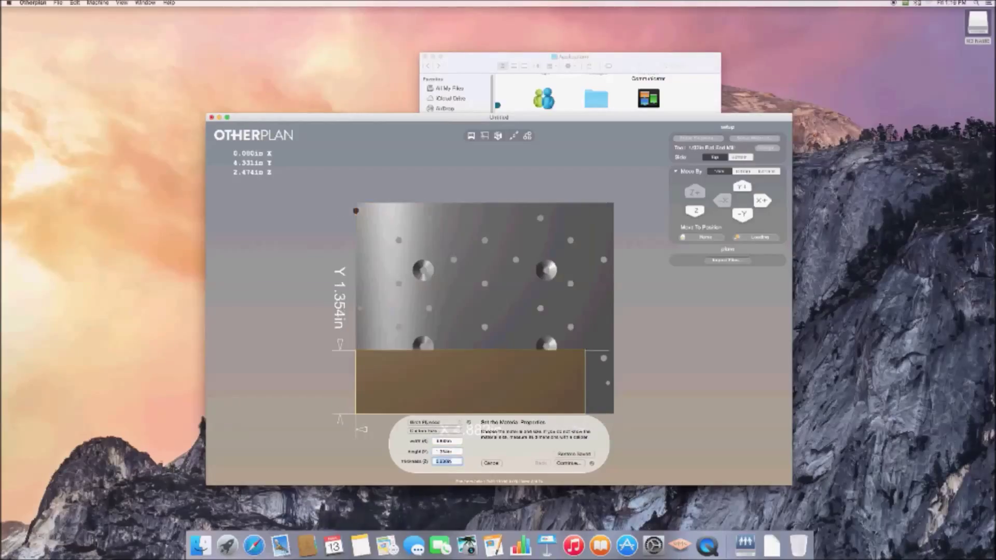
text(0.34)
key(Tab)
click(568, 463)
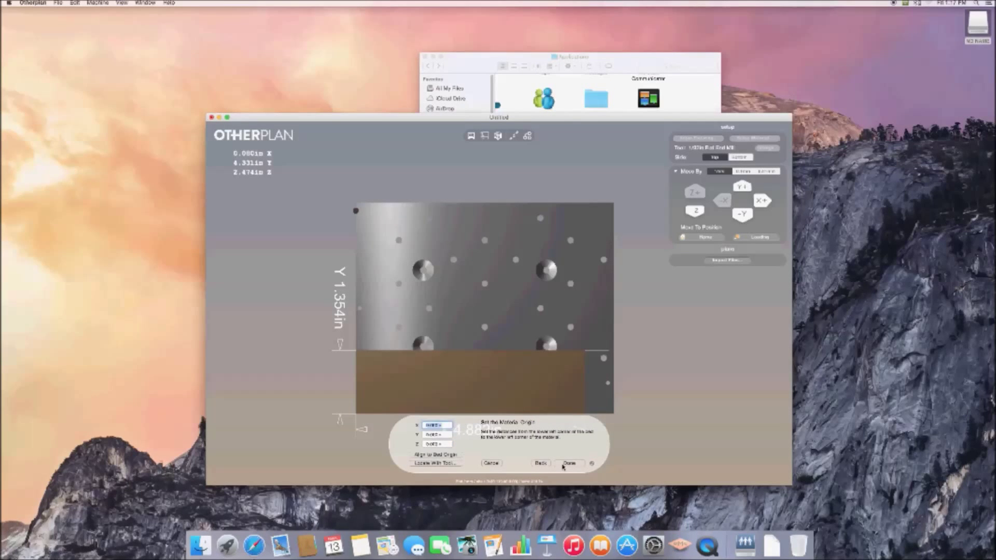
click(569, 463)
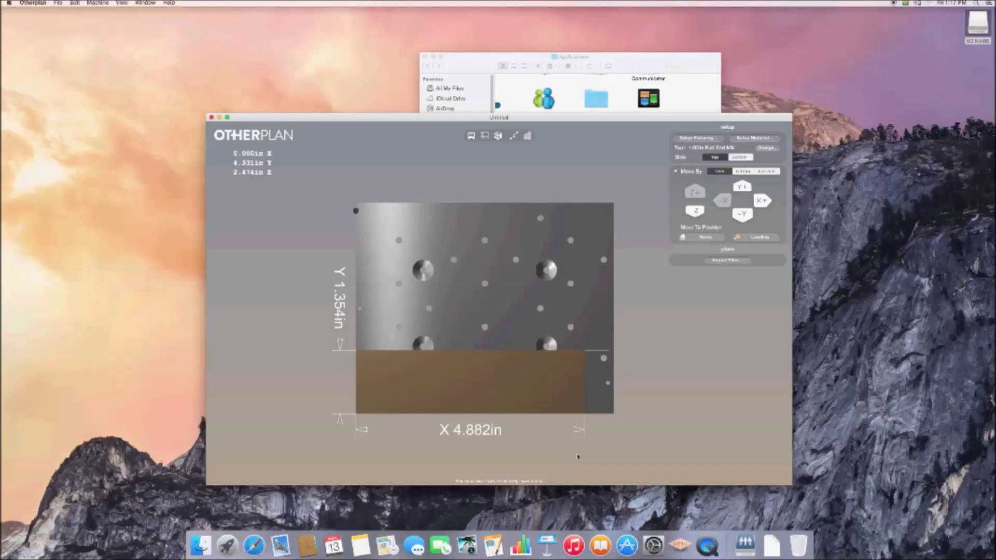
double_click(979, 22)
- Drag jagged surface test.gcode from the Othermill folder onto the Otherplan stock
double_click(533, 118)
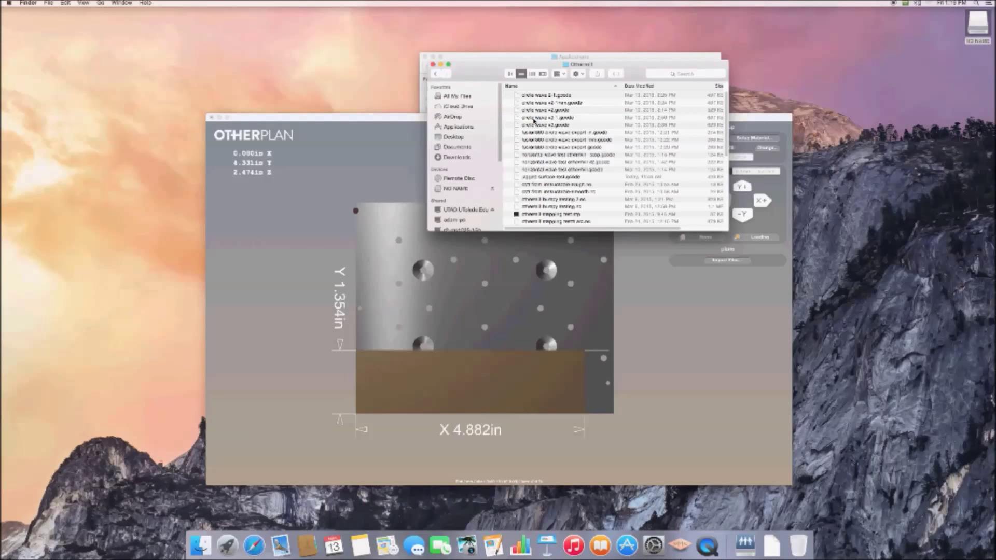
click(550, 176)
scroll(718, 158, down, 3)
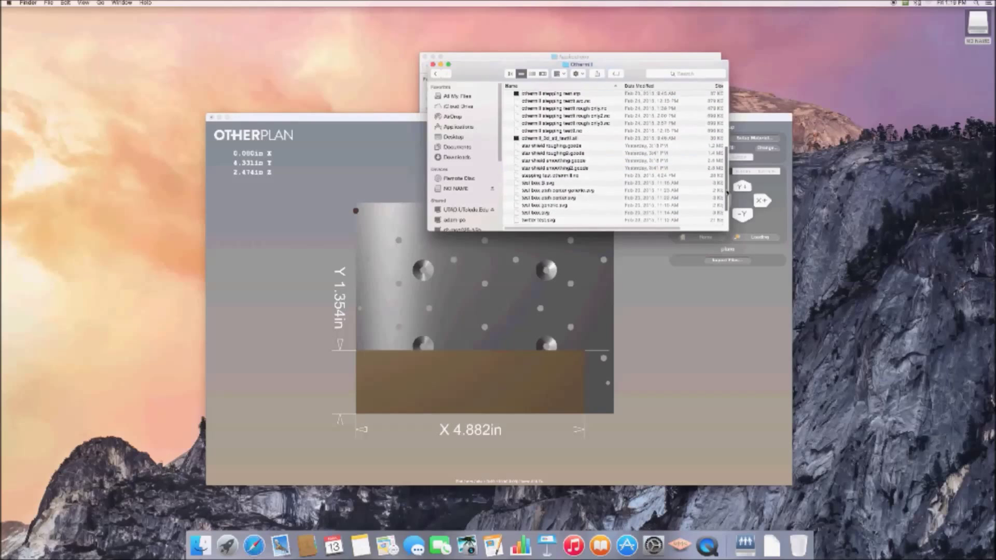
drag(540, 131, 519, 291)
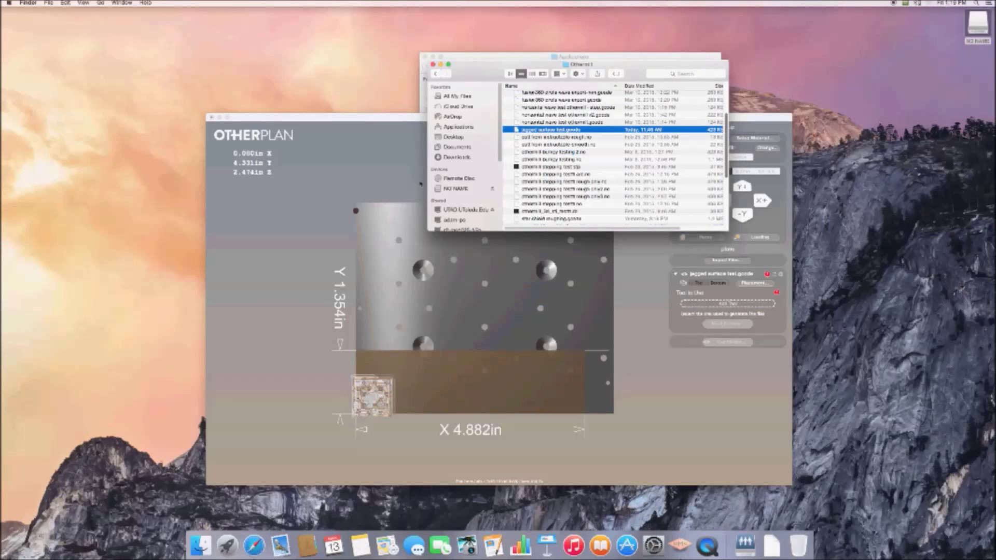
- Place the design at X origin 0.150 in and assign the 1/32in Flat End Mill
click(629, 304)
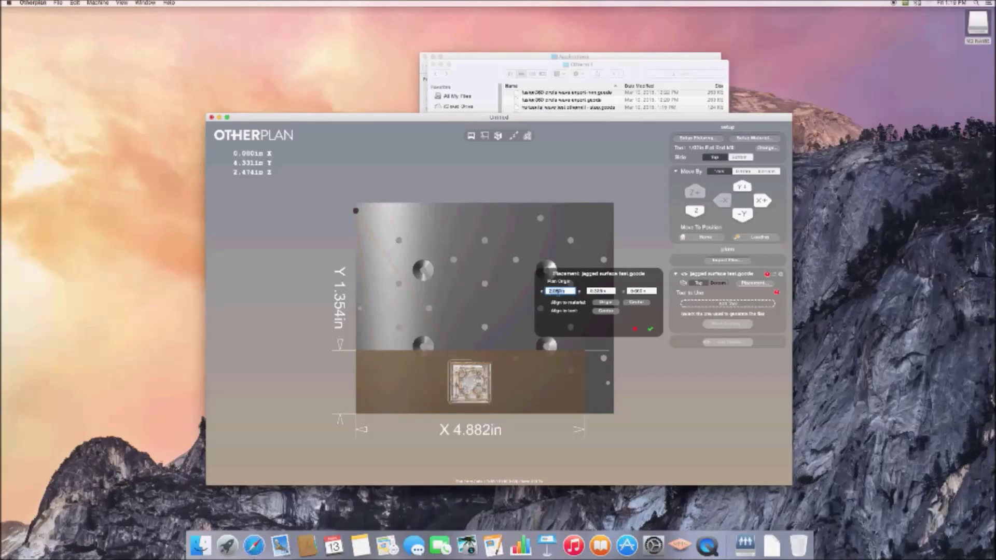
key(Tab)
click(650, 330)
click(728, 304)
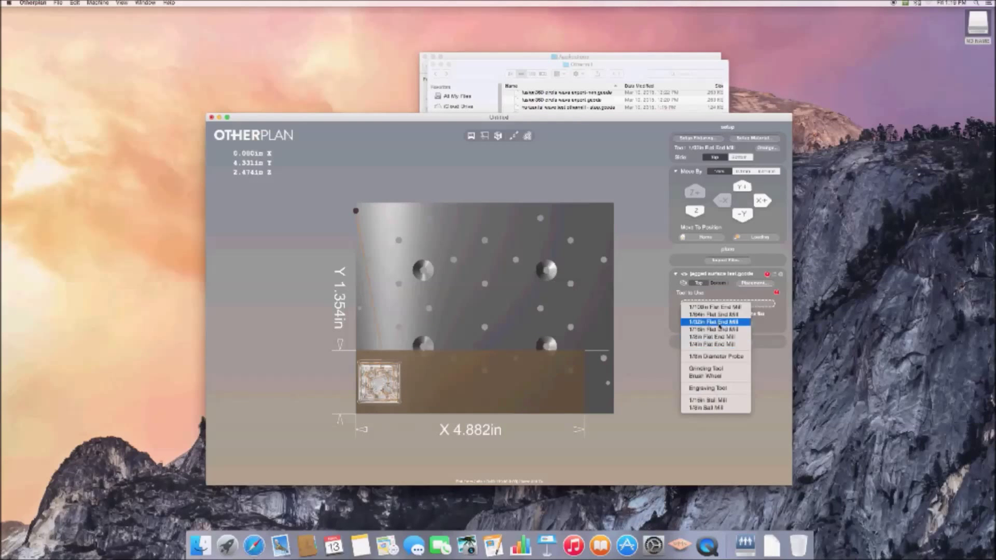
click(716, 324)
drag(571, 252, 516, 232)
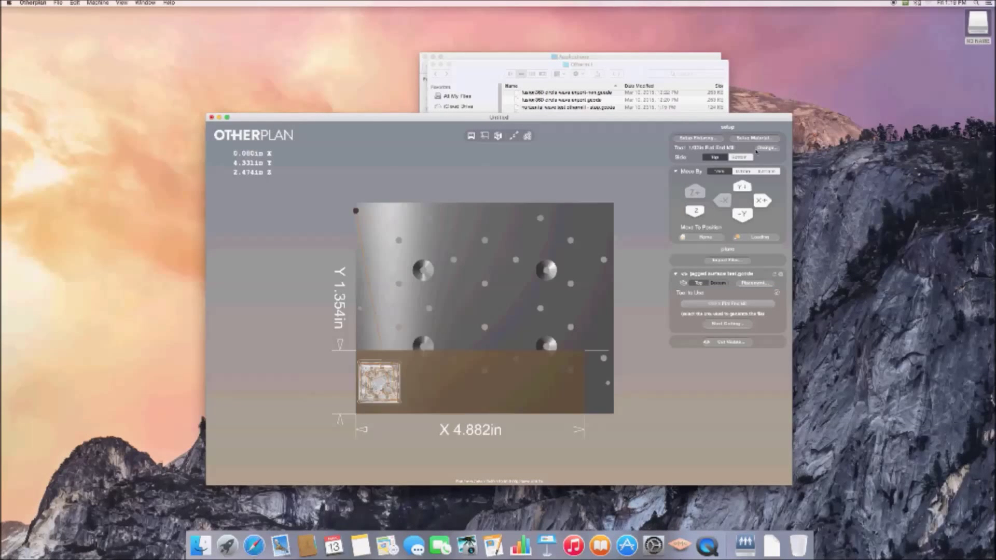
- Move the mill head to the material origin and start cutting, confirming with Cut
click(733, 323)
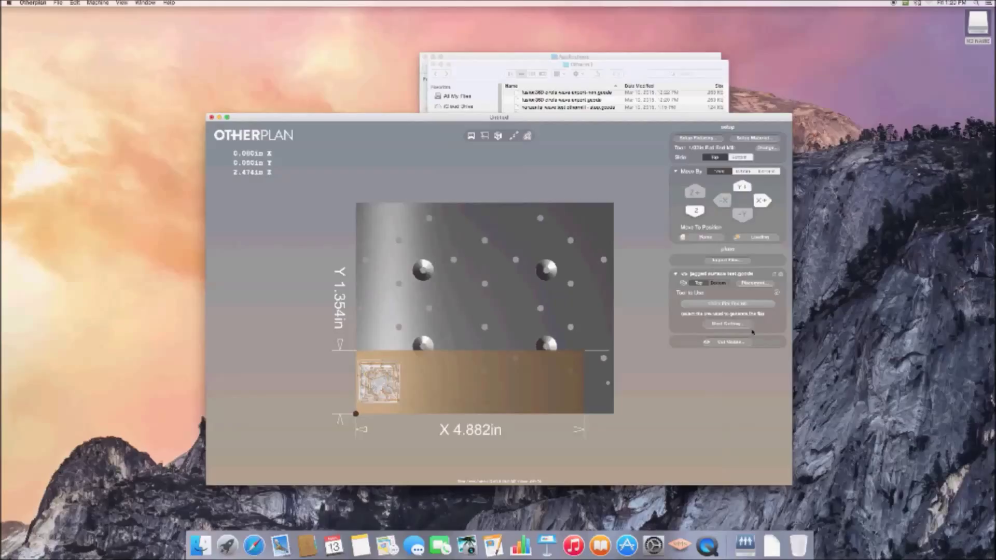
click(737, 324)
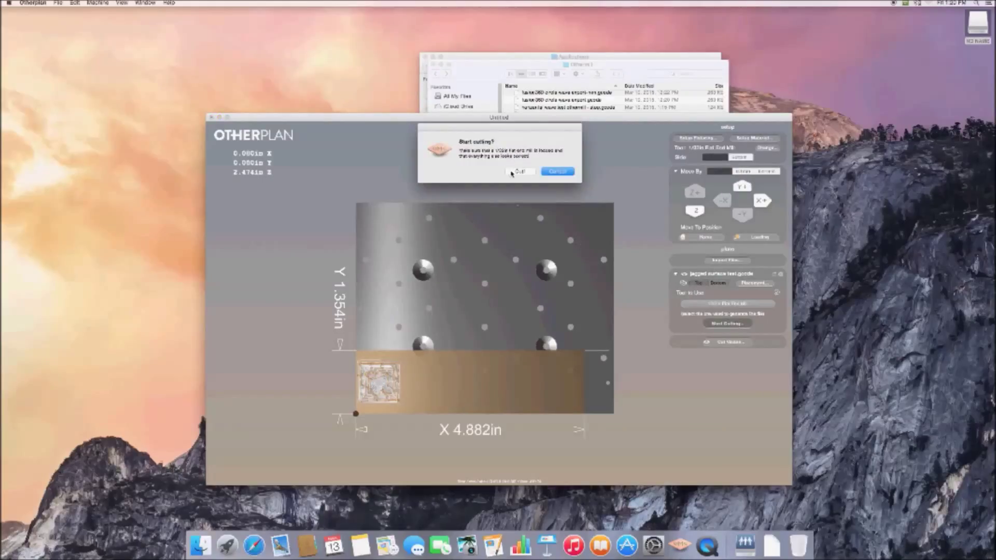
click(513, 172)
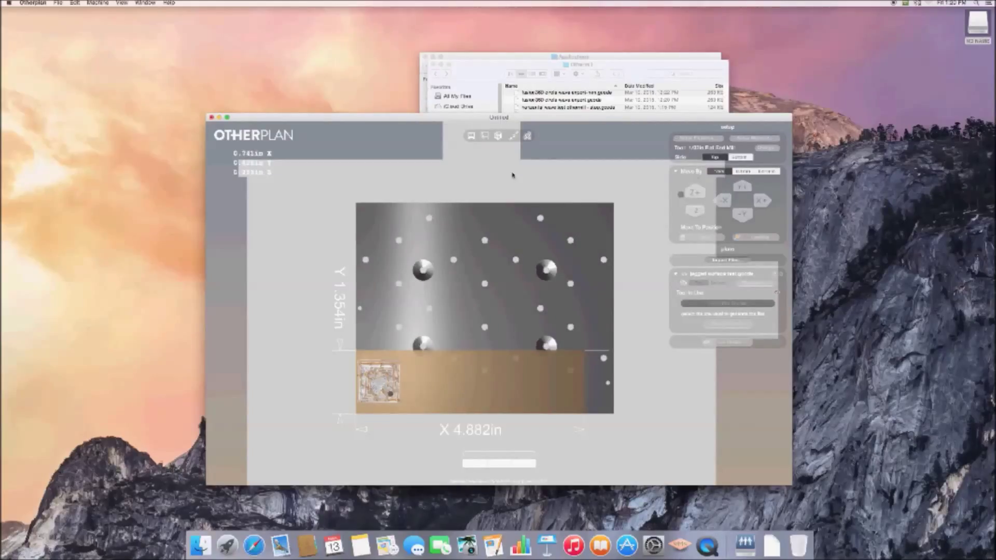